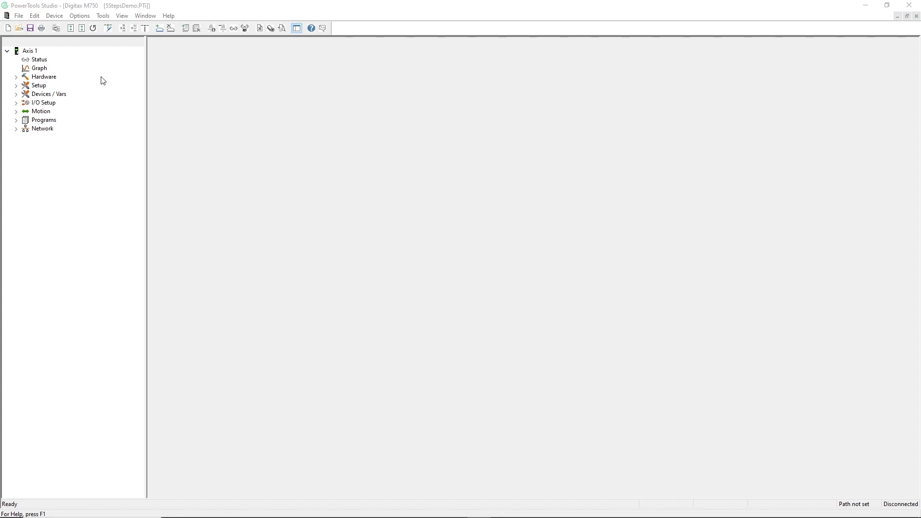
# Step: Set the motor type to 067EDA300 in the Drive/Encoder/Motor hardware configuration, keeping drive model 01200022
pyautogui.click(16, 76)
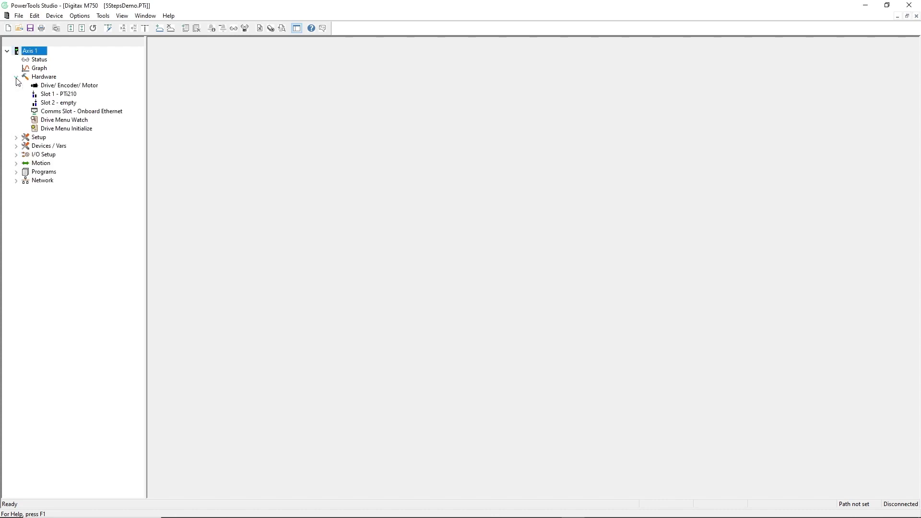
pyautogui.click(46, 87)
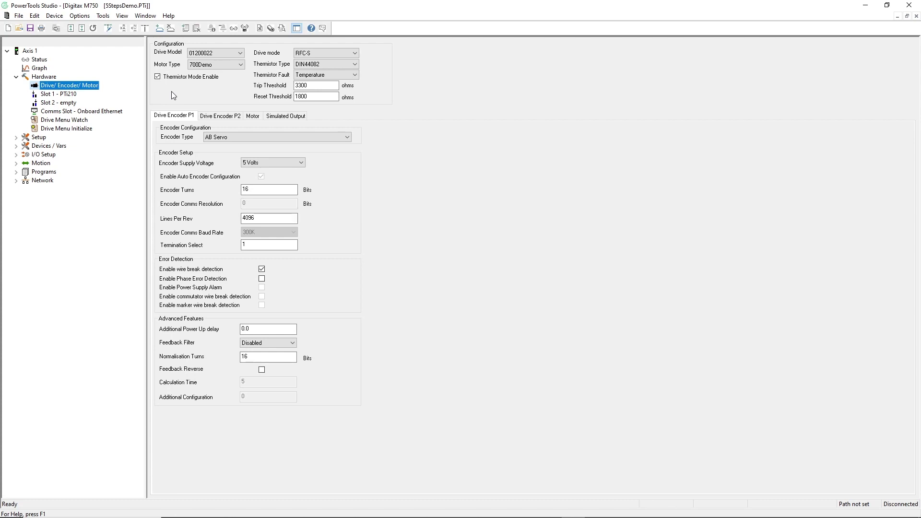
pyautogui.click(238, 54)
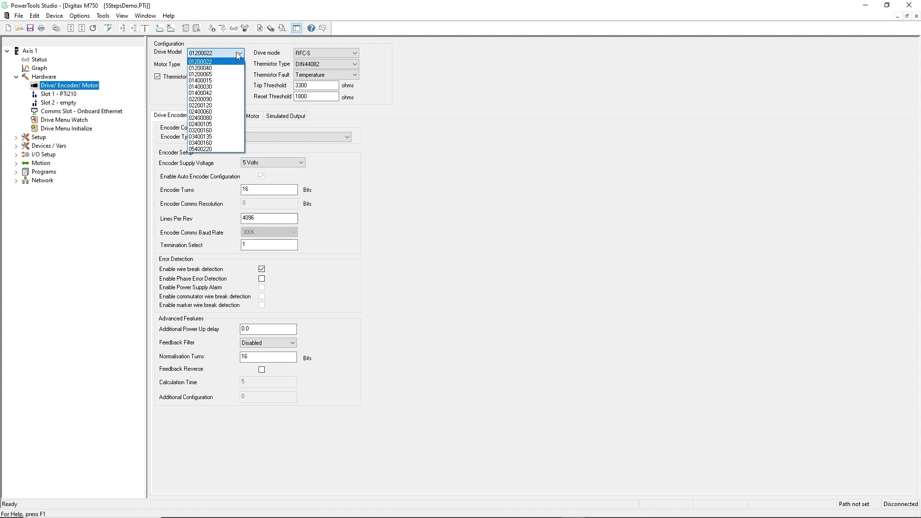
pyautogui.click(232, 51)
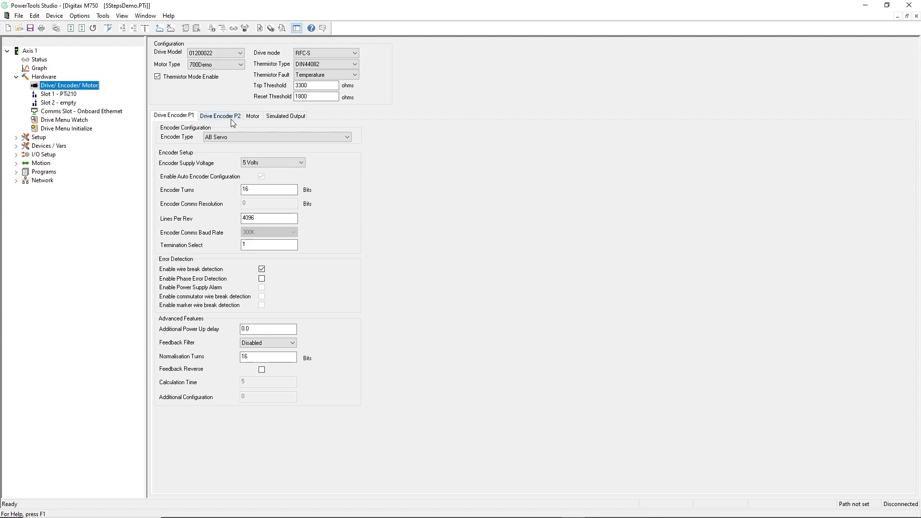
pyautogui.click(241, 66)
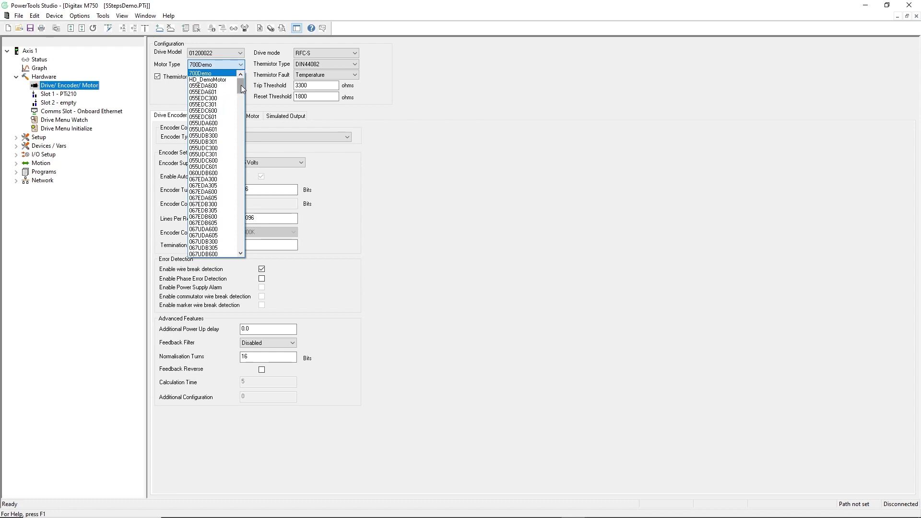
pyautogui.click(225, 181)
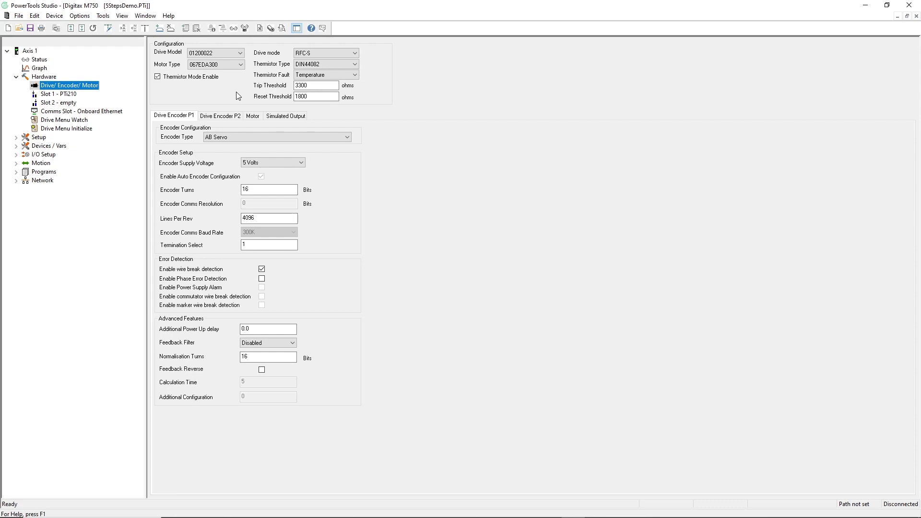
pyautogui.click(242, 66)
pyautogui.moveTo(238, 93); pyautogui.dragTo(241, 79)
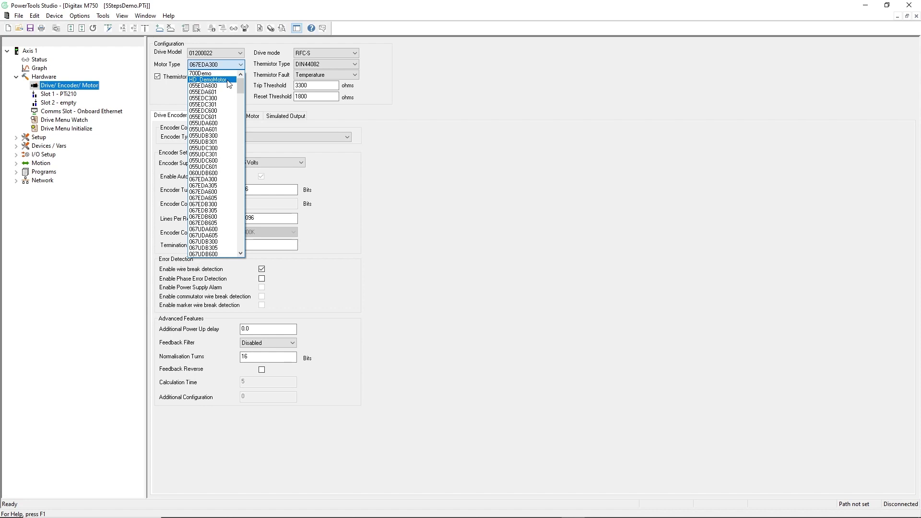
pyautogui.click(250, 110)
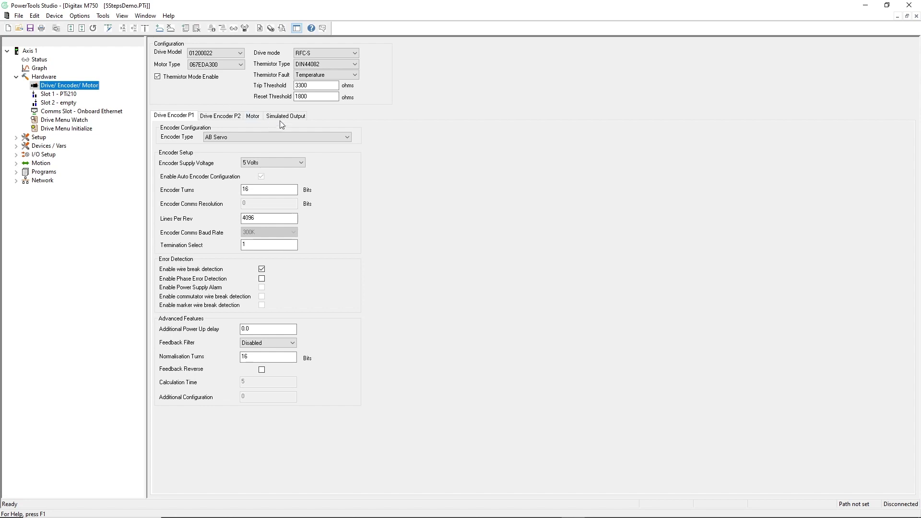
# Step: Set the Drive Encoder P1 encoder type to EnDat and the thermistor type to Encoder
pyautogui.click(347, 138)
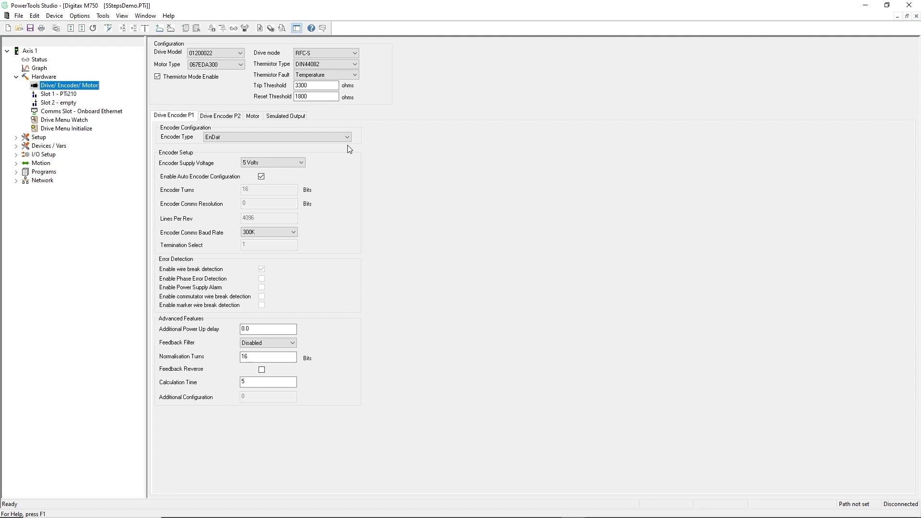
pyautogui.click(356, 65)
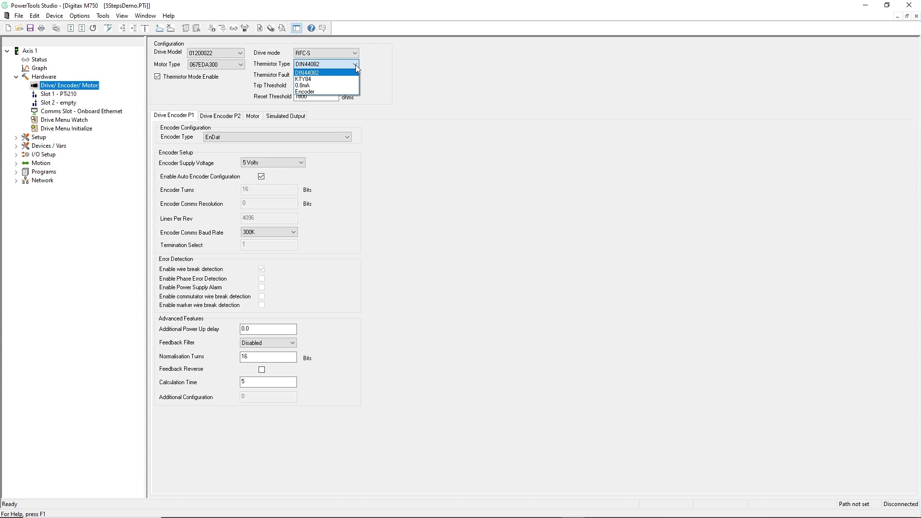
pyautogui.click(353, 92)
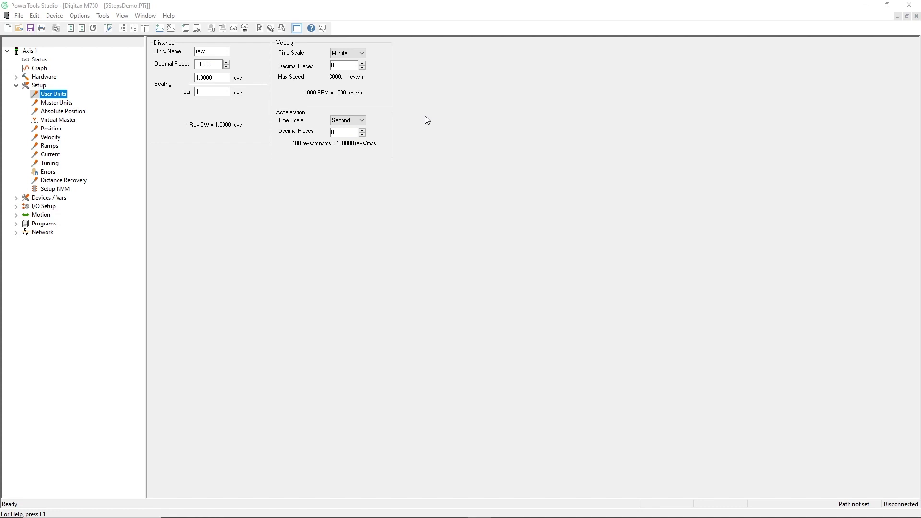
# Step: Rename the distance user units to deg
pyautogui.click(217, 51)
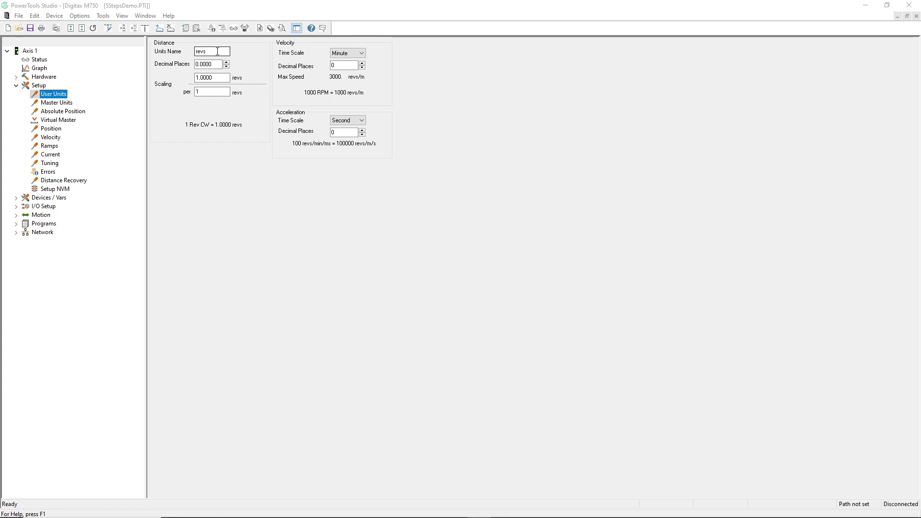
pyautogui.doubleClick(217, 51)
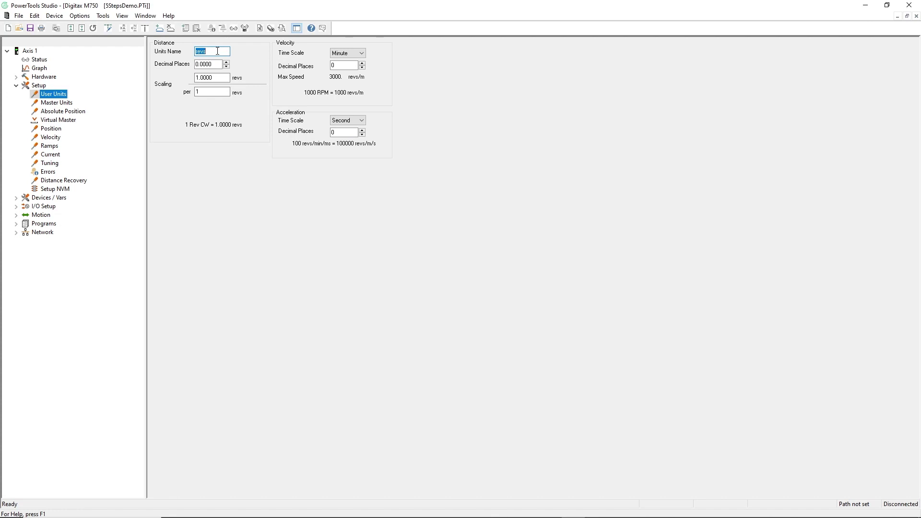
pyautogui.write('deg')
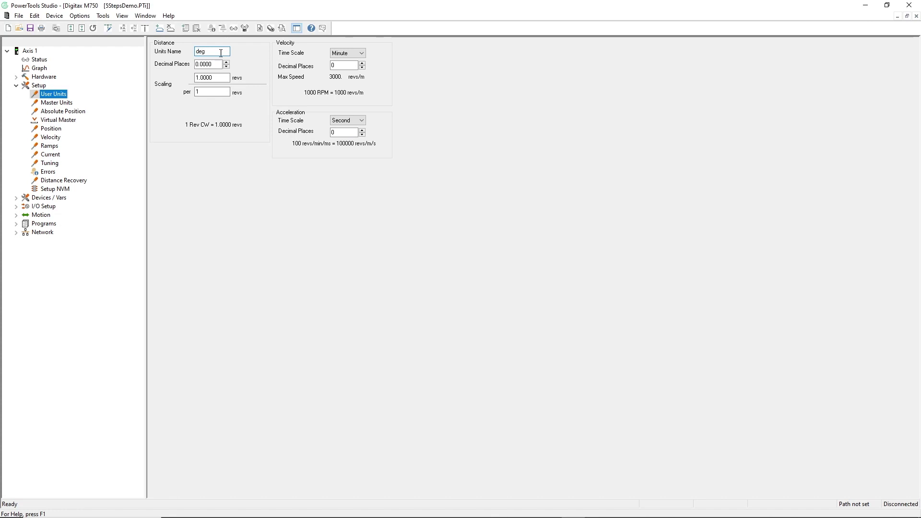
pyautogui.press('Tab')
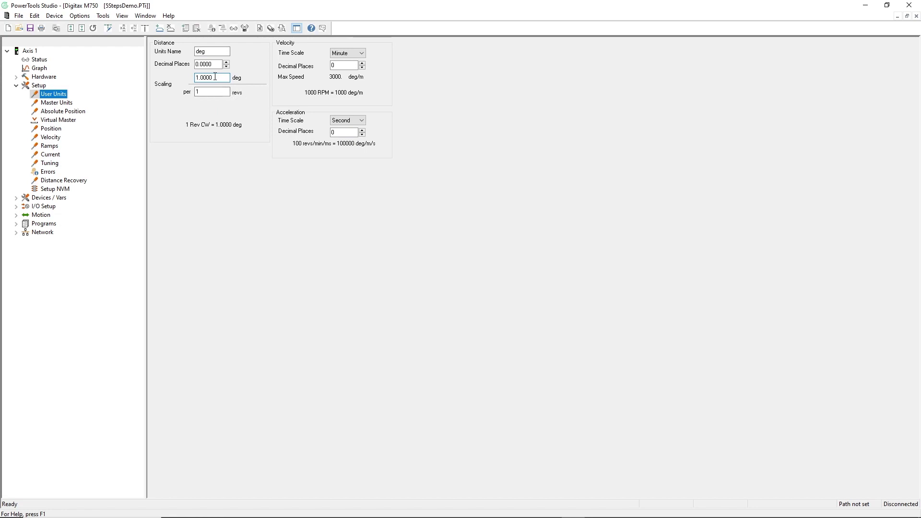
# Step: Set the distance units to two decimal places with a scaling of 360 deg per revolution
pyautogui.click(226, 67)
pyautogui.click(226, 67)
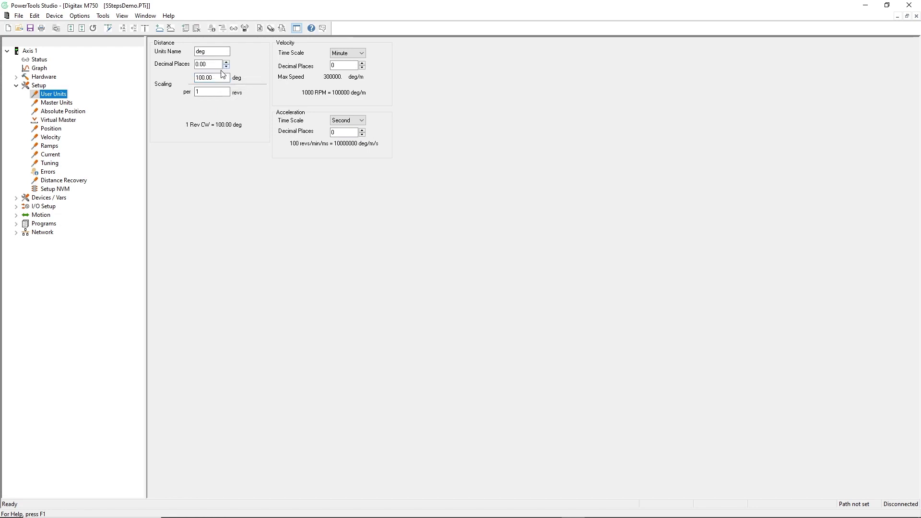
pyautogui.moveTo(214, 77); pyautogui.dragTo(195, 78)
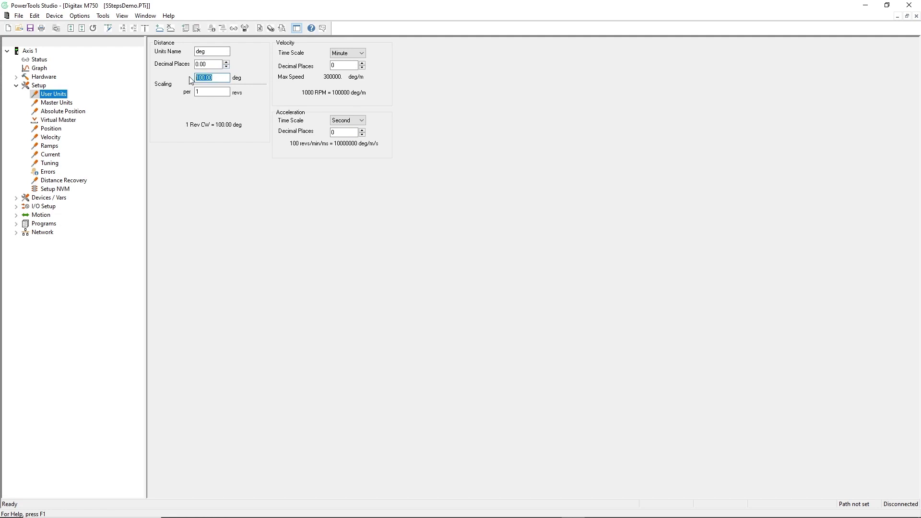
pyautogui.write('360')
pyautogui.press('Tab')
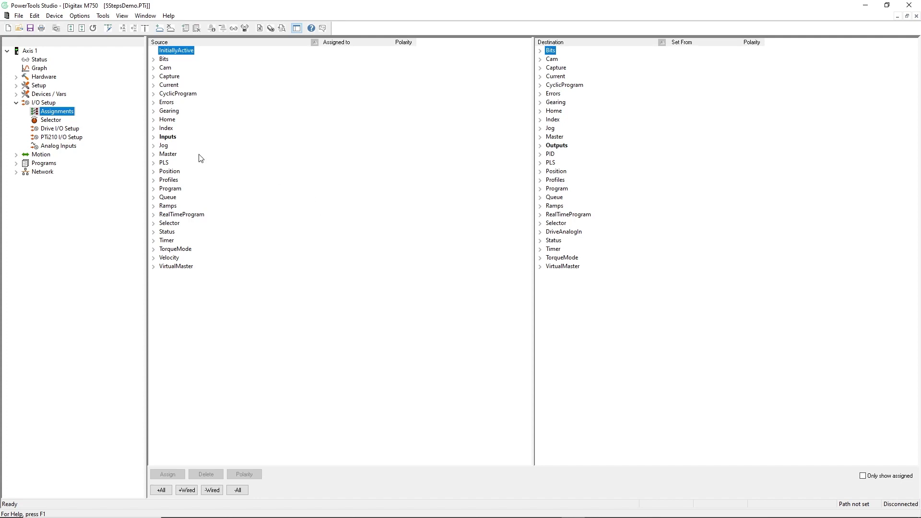
# Step: Assign the source DriveInput.4 to the destination Home.0.SensorTrigger in the I/O assignments
pyautogui.click(154, 138)
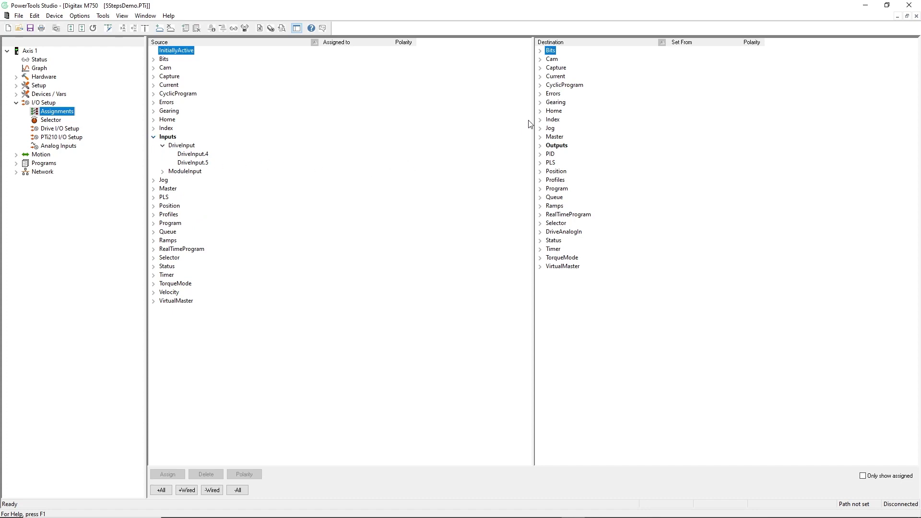
pyautogui.click(540, 112)
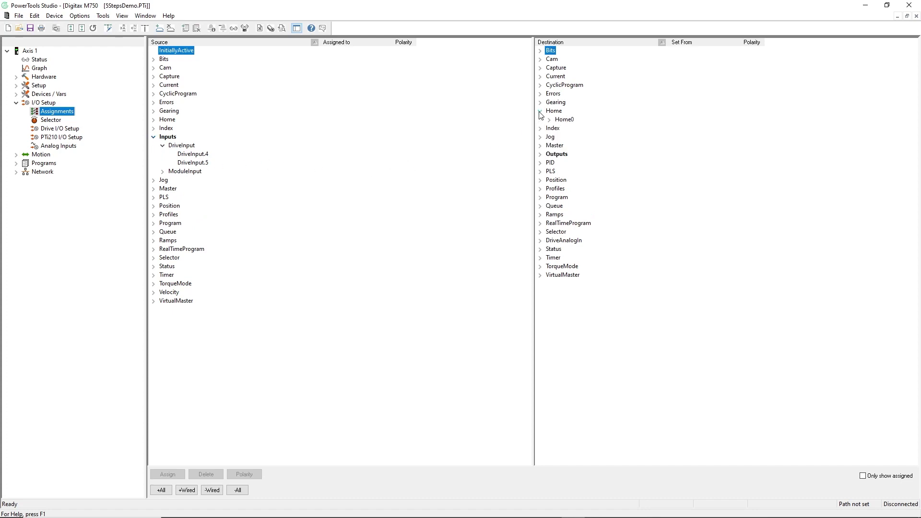
pyautogui.click(550, 119)
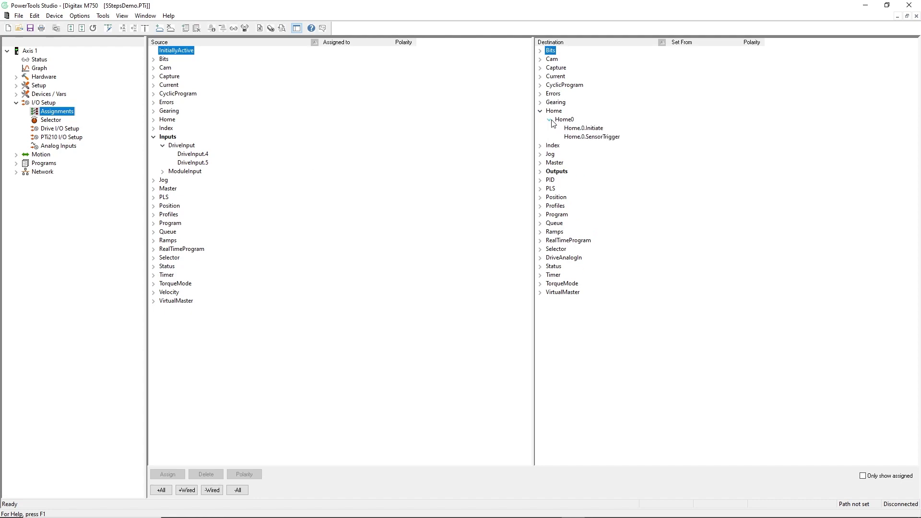
pyautogui.click(578, 137)
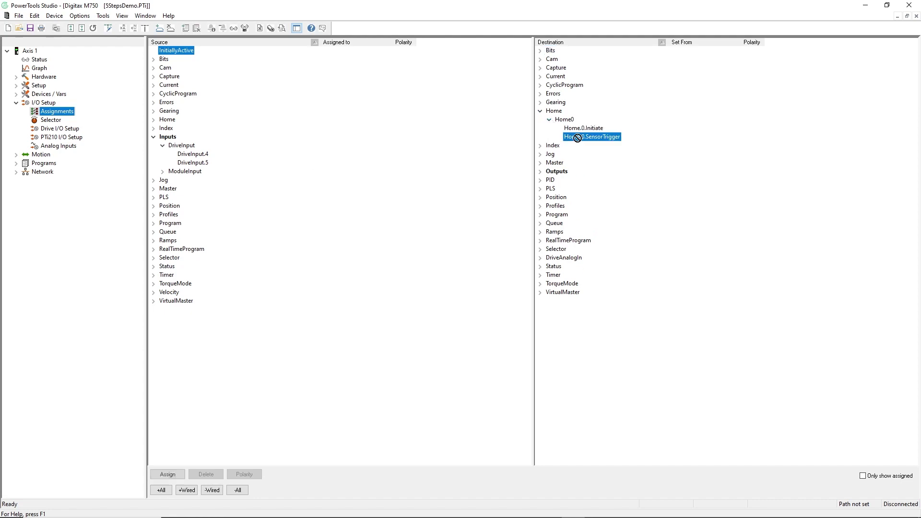
pyautogui.moveTo(577, 137); pyautogui.dragTo(211, 155)
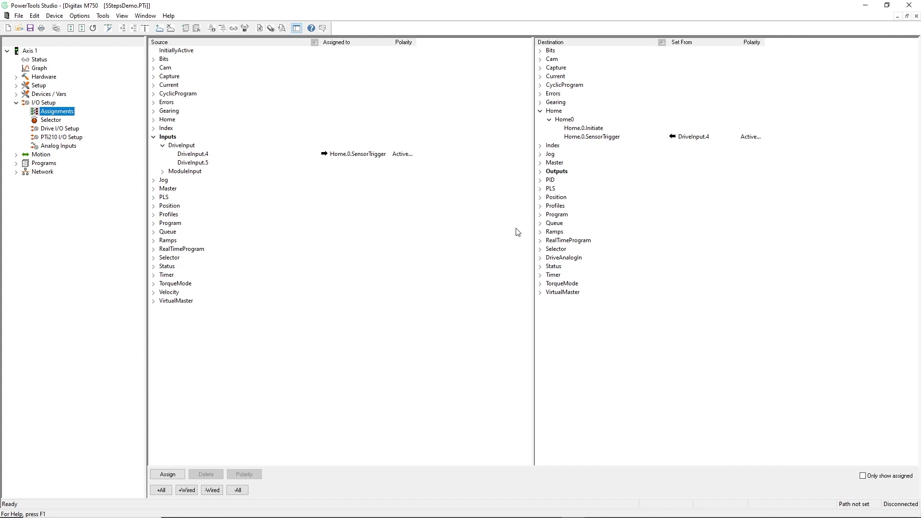
# Step: Assign the source DriveInput.5 to the destination Program.0.Initiate
pyautogui.click(540, 215)
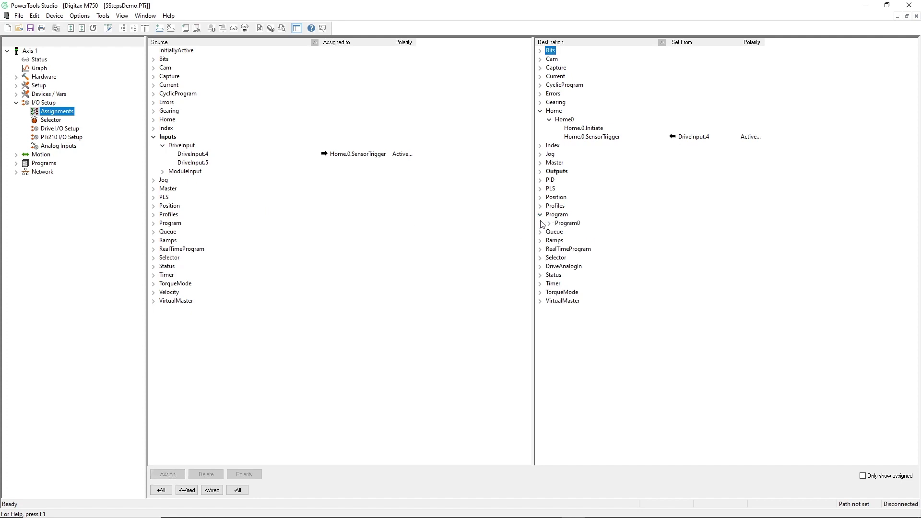
pyautogui.click(550, 224)
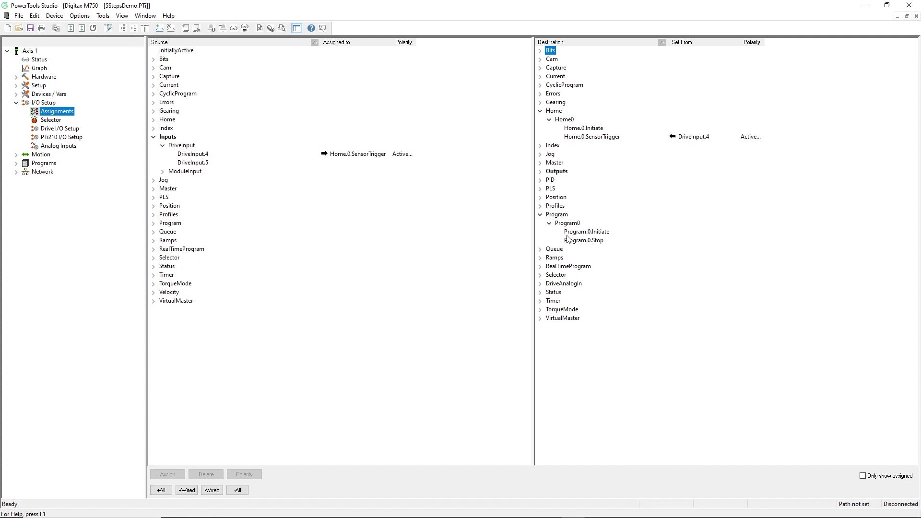
pyautogui.moveTo(577, 236); pyautogui.dragTo(205, 166)
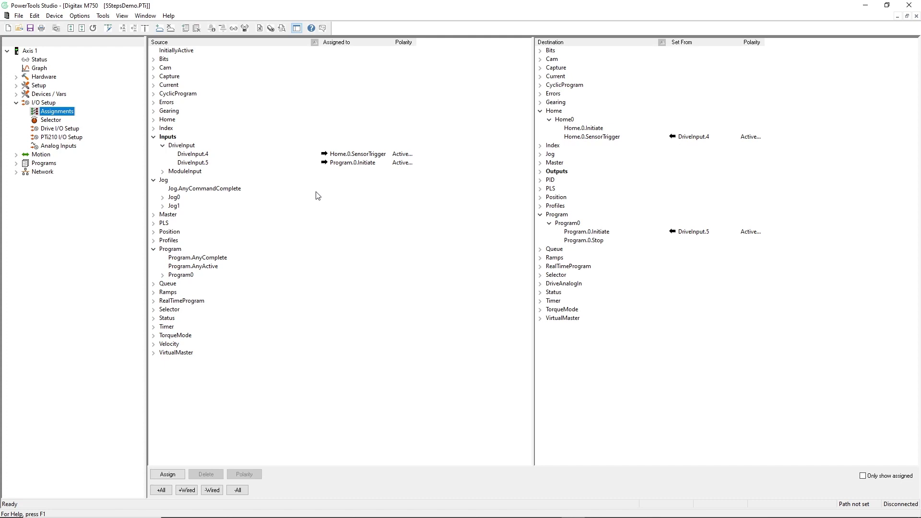
# Step: Assign the position source InPosn to the destination DriveOutput.1
pyautogui.click(154, 233)
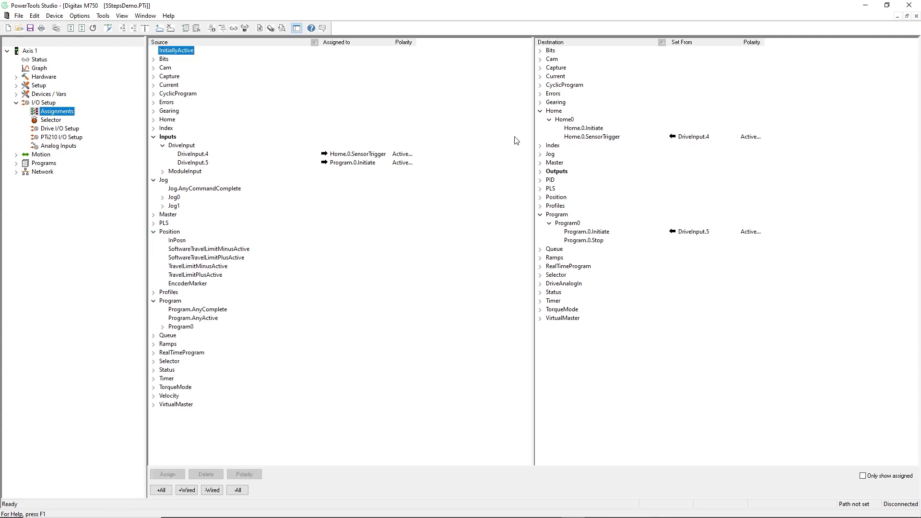
pyautogui.click(540, 172)
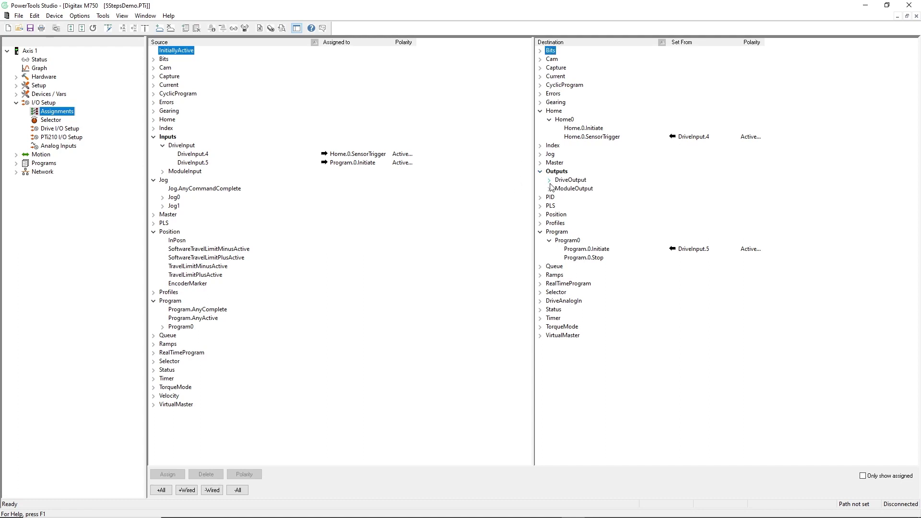
pyautogui.click(550, 181)
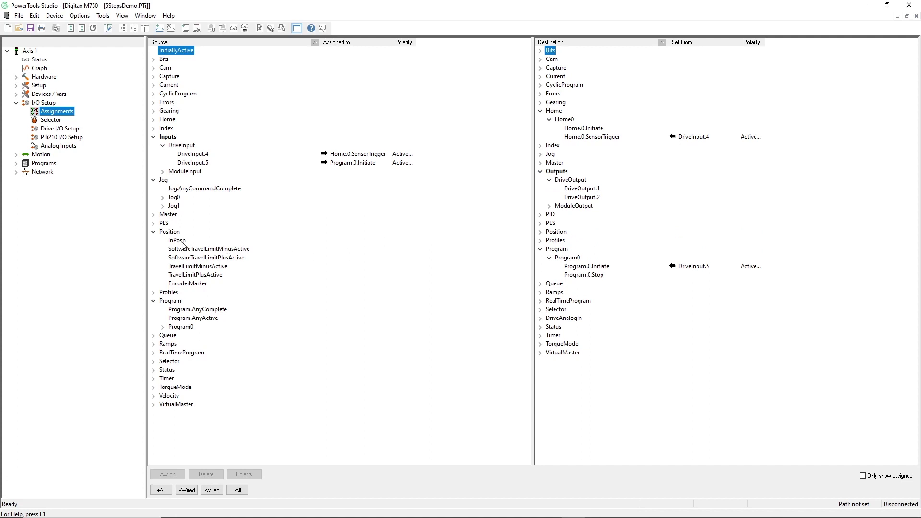
pyautogui.moveTo(182, 244); pyautogui.dragTo(592, 192)
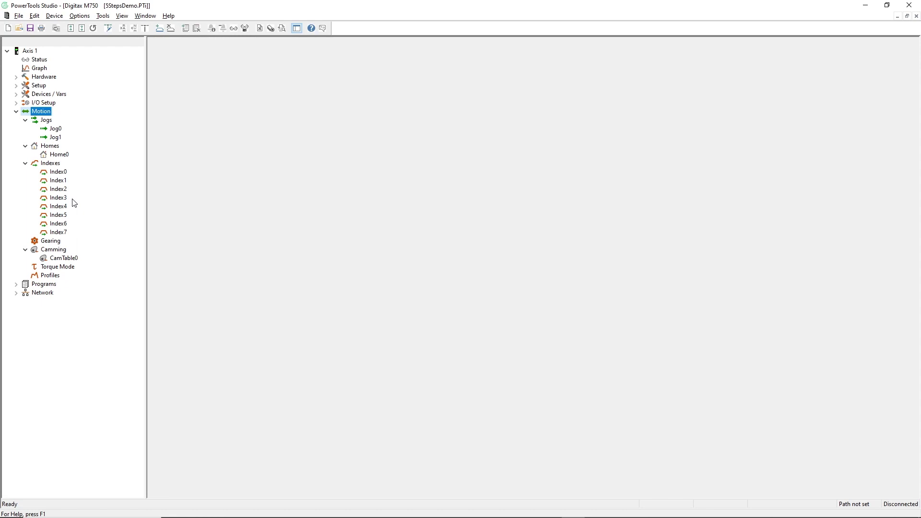
# Step: View the motion settings for Gearing and the cam profile of CamTable0
pyautogui.click(52, 241)
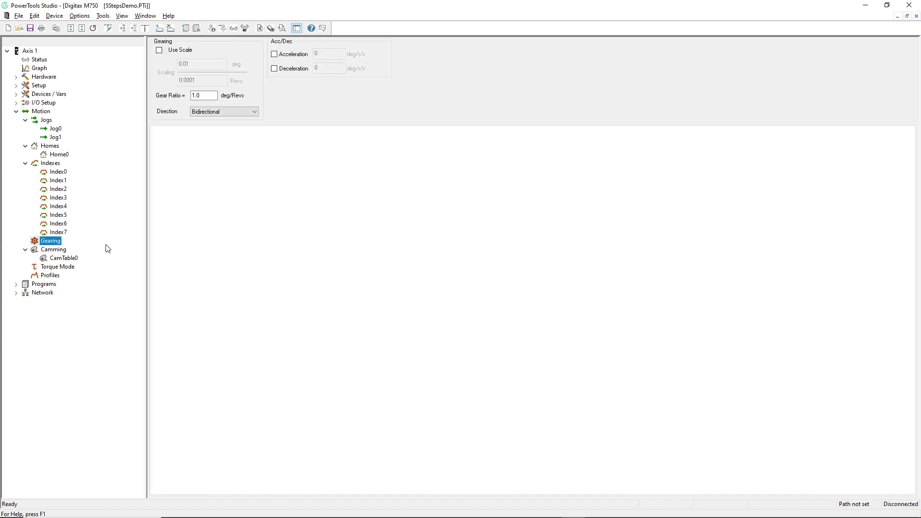
pyautogui.click(64, 259)
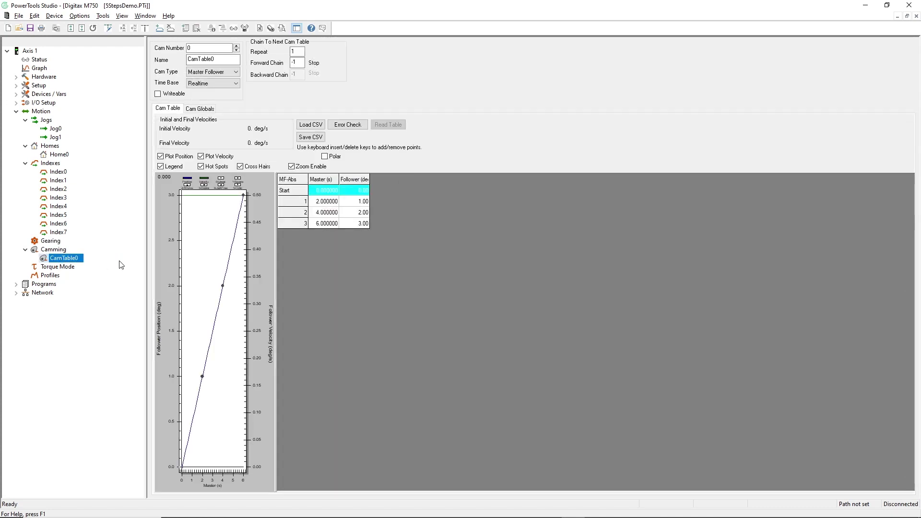
# Step: Set the Home0 velocity to 120 deg/s, acceleration to 120 deg/s/s and deceleration to 1200 deg/s/s
pyautogui.click(68, 155)
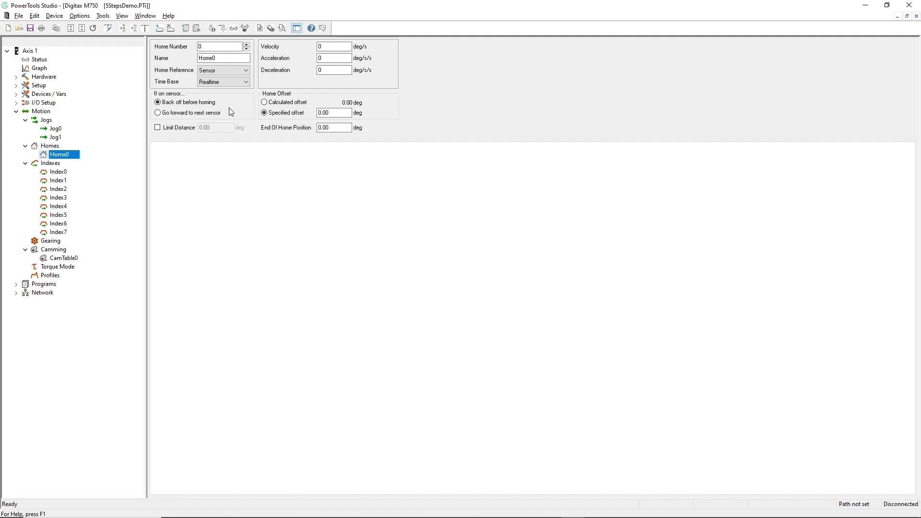
pyautogui.doubleClick(320, 46)
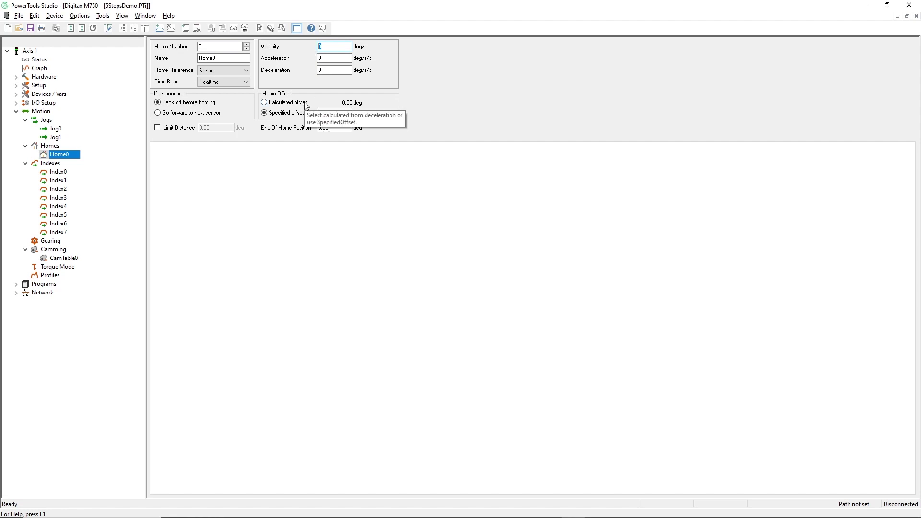
pyautogui.write('12')
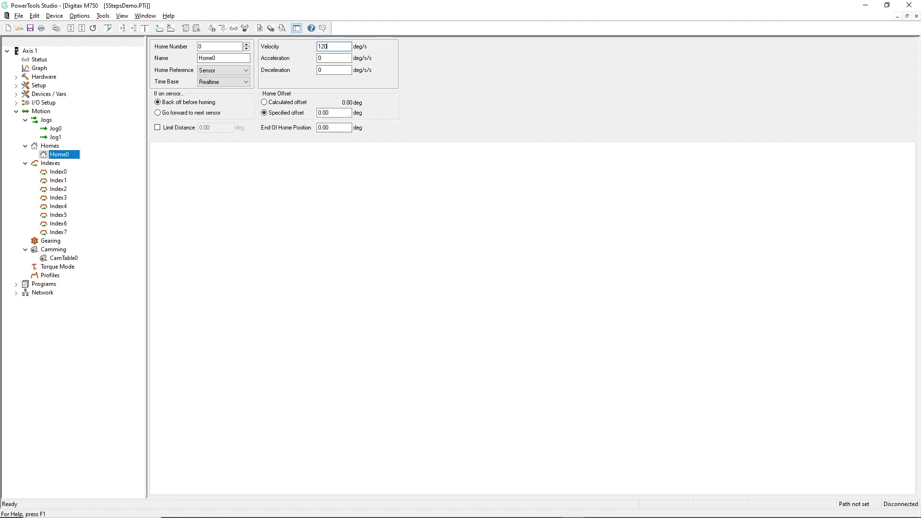
pyautogui.press('Tab')
pyautogui.write('120')
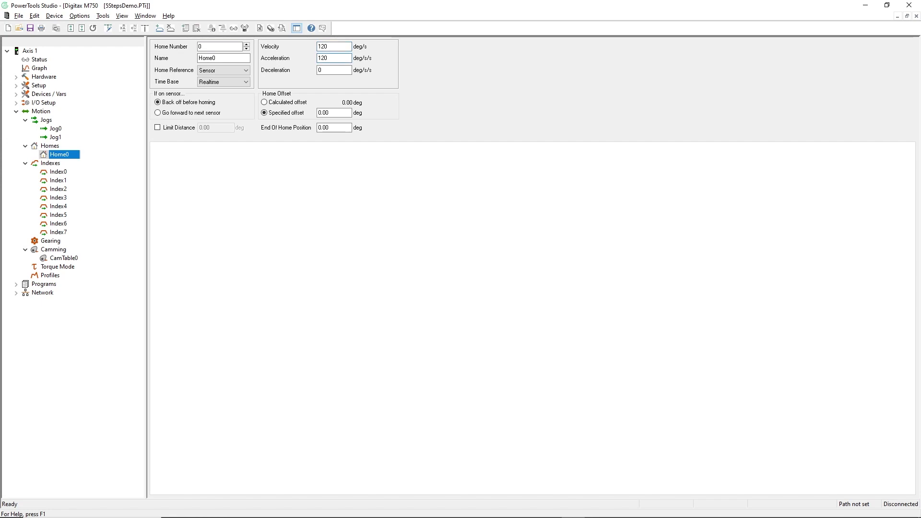
pyautogui.press('Tab')
pyautogui.write('1200')
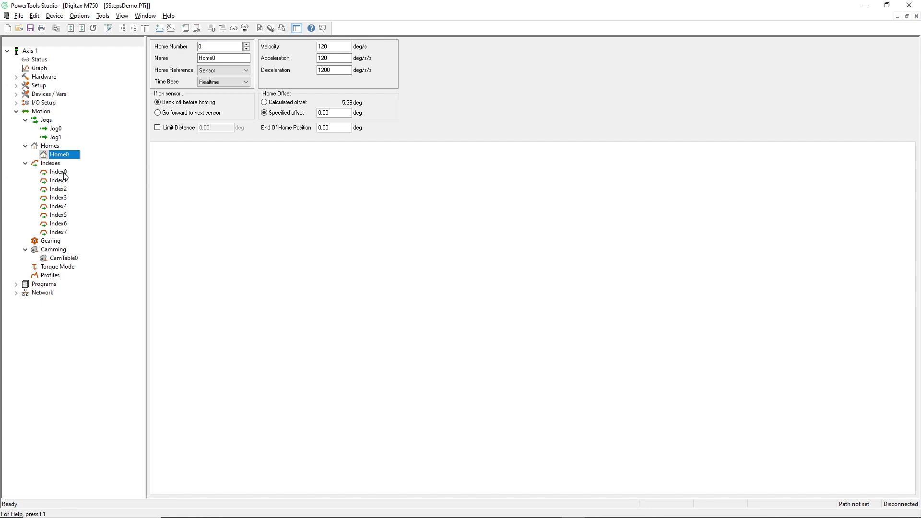
# Step: Configure Index0 as an Incremental index with a distance of 90.00 deg
pyautogui.click(64, 174)
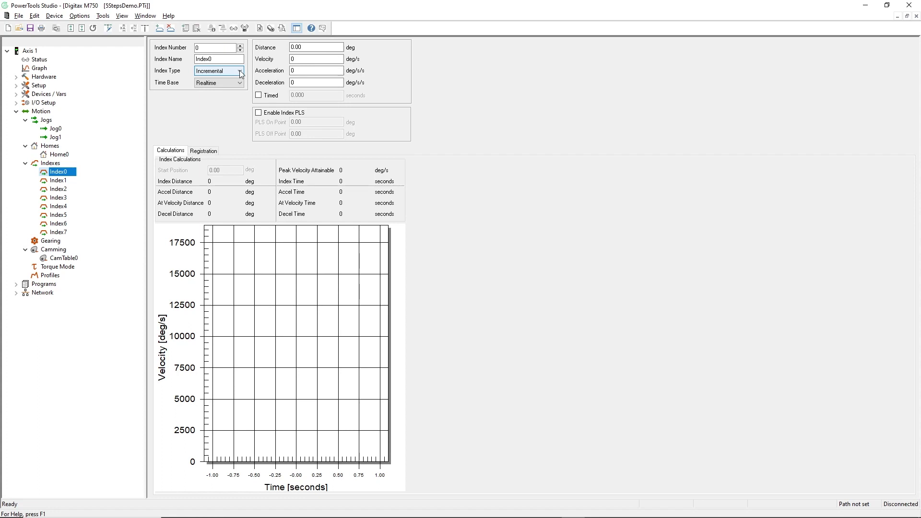
pyautogui.click(241, 72)
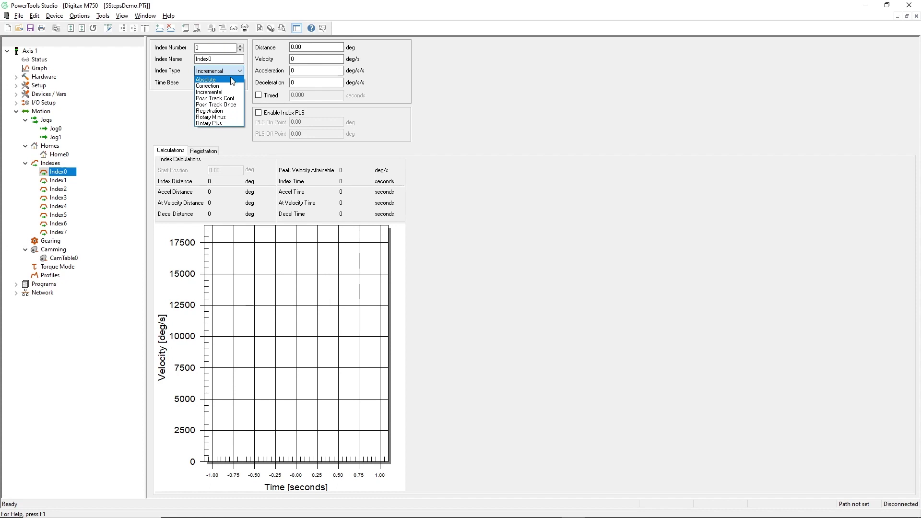
pyautogui.click(228, 92)
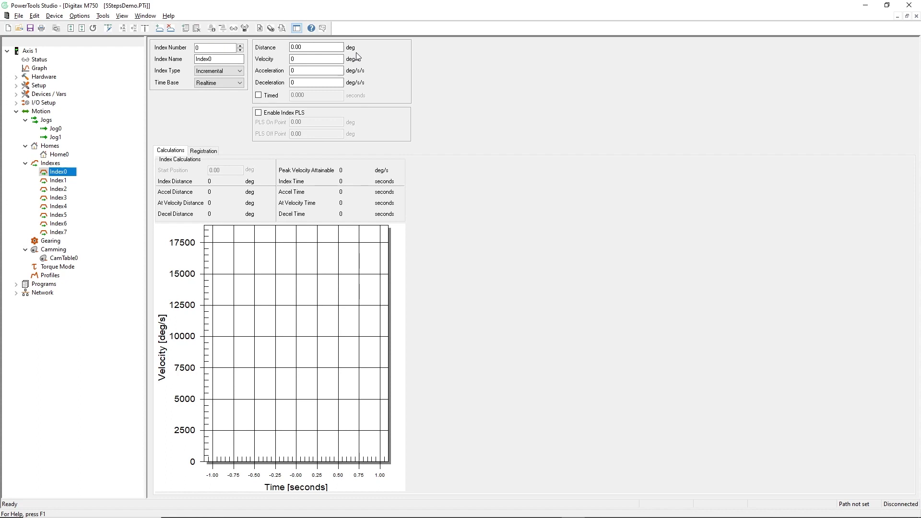
pyautogui.doubleClick(299, 47)
pyautogui.write('9')
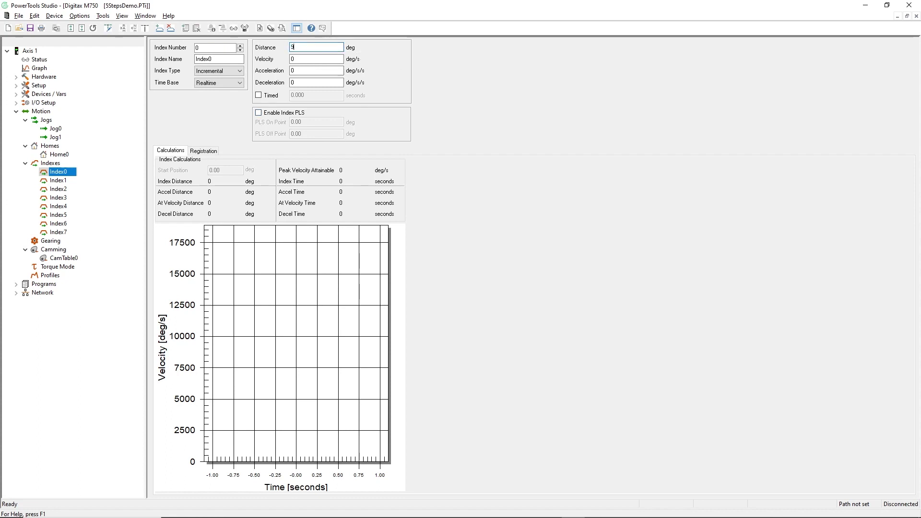
pyautogui.write('0.')
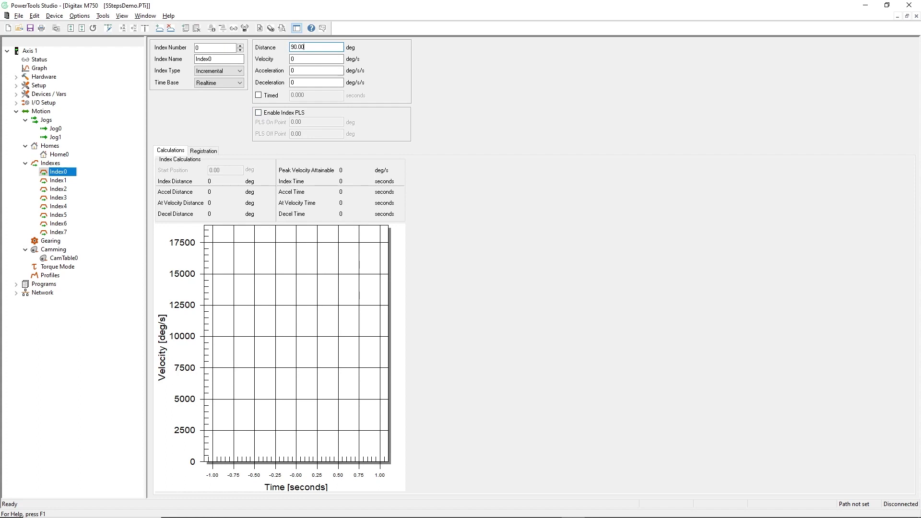
pyautogui.write('00')
pyautogui.press('Tab')
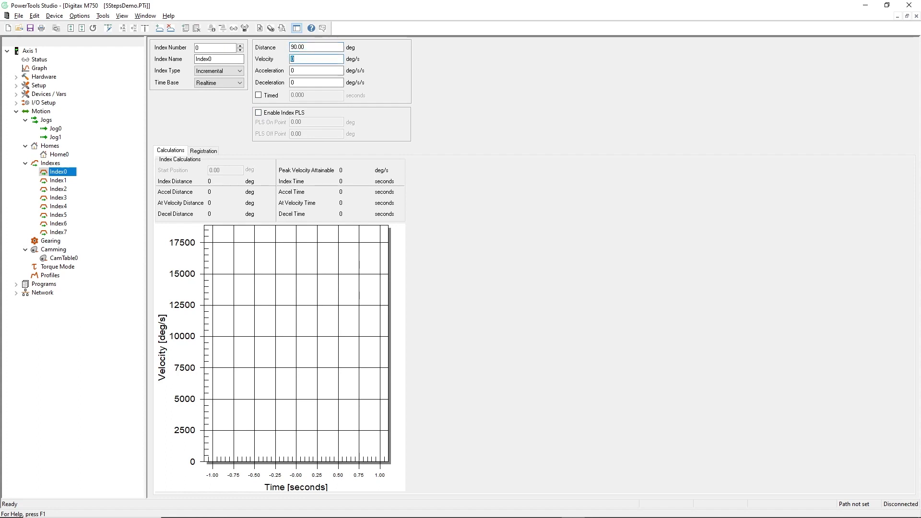
# Step: Set the Index0 velocity to 900 deg/s and both its acceleration and deceleration to 9000 deg/s/s
pyautogui.write('900')
pyautogui.press('Tab')
pyautogui.write('900')
pyautogui.press('Tab')
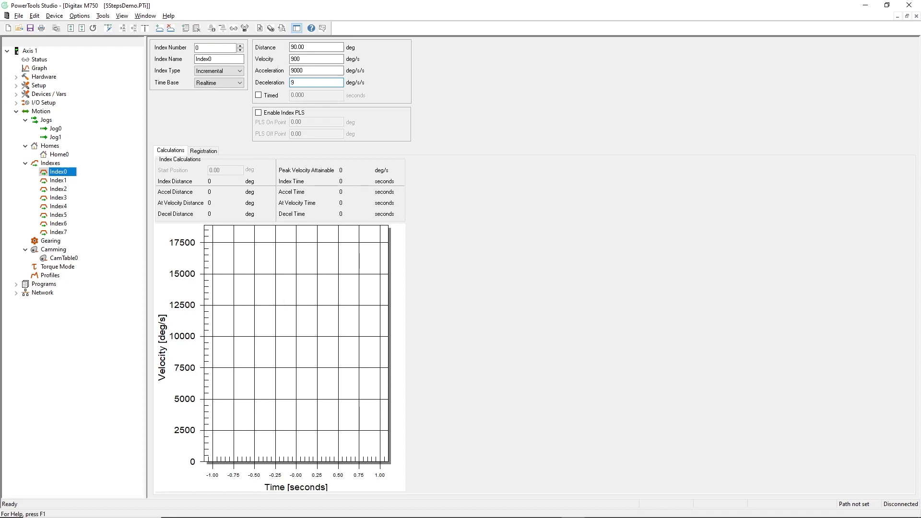
pyautogui.write('9000')
pyautogui.press('Tab')
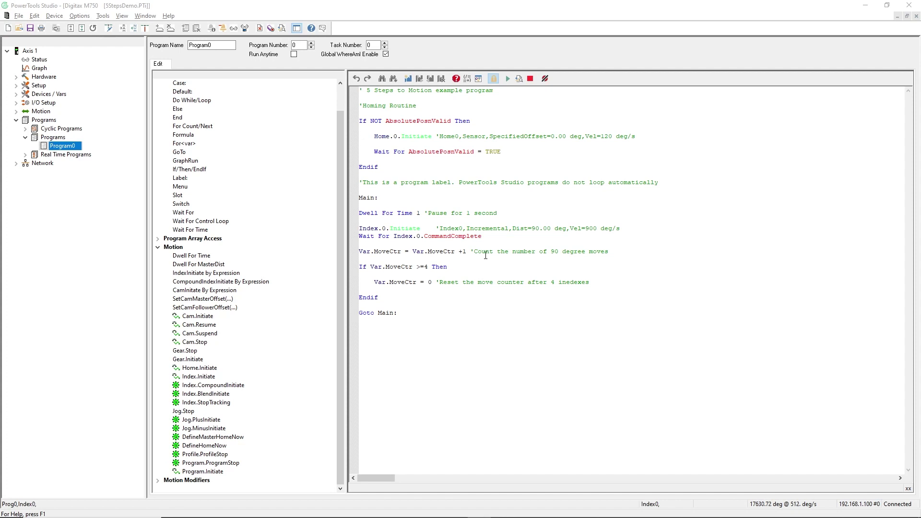
# Step: Turn on Where Am I line tracking and restore the saved watch selection of Var.MoveCtr, placing the Watch Window beside the move counter code
pyautogui.click(282, 28)
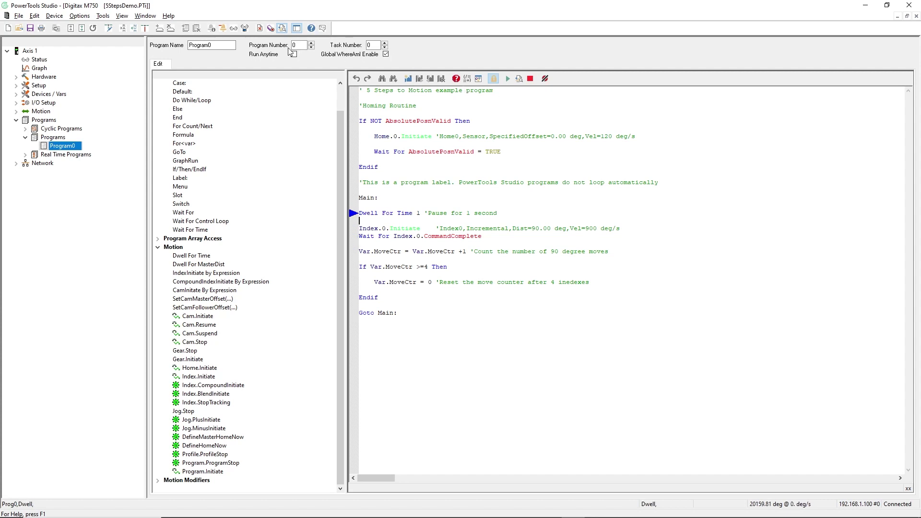
pyautogui.click(233, 28)
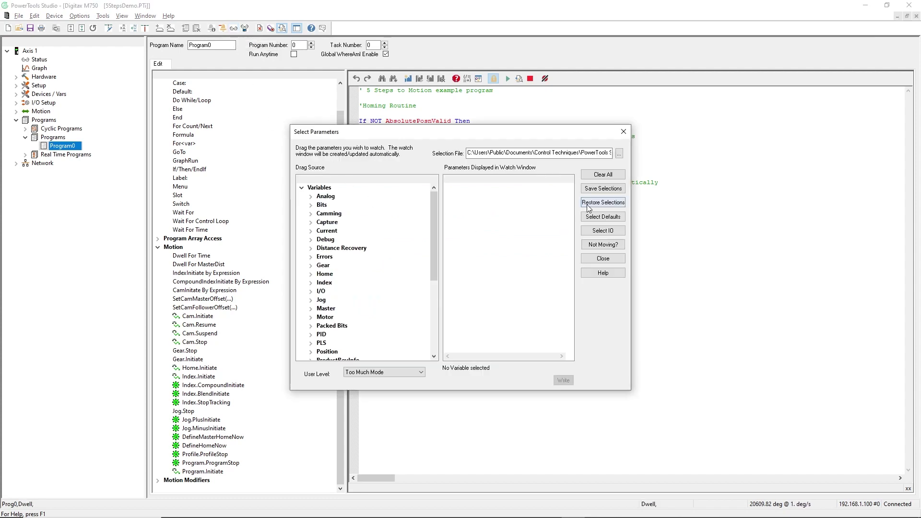
pyautogui.click(590, 204)
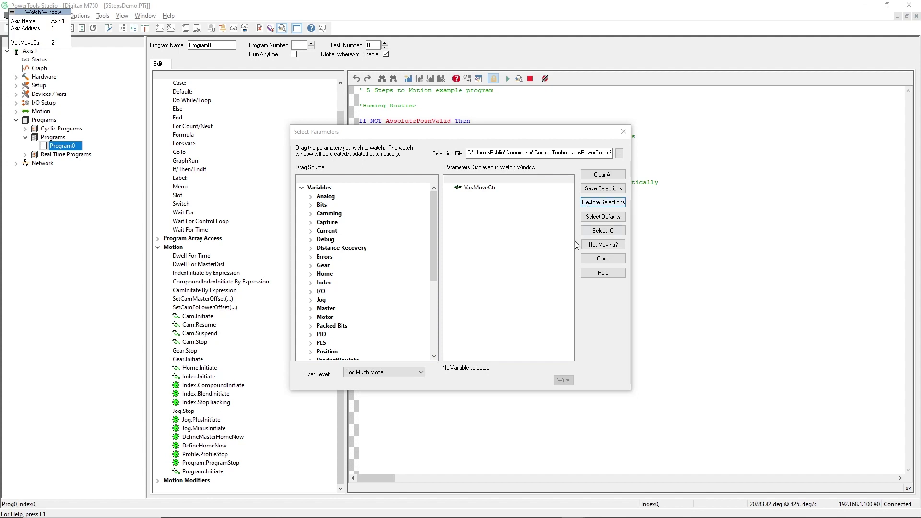
pyautogui.click(619, 258)
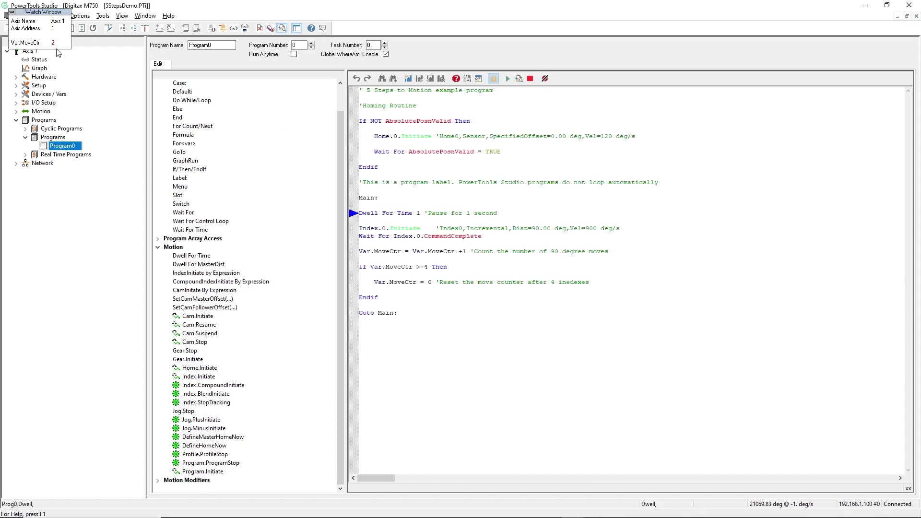
pyautogui.moveTo(44, 12); pyautogui.dragTo(656, 245)
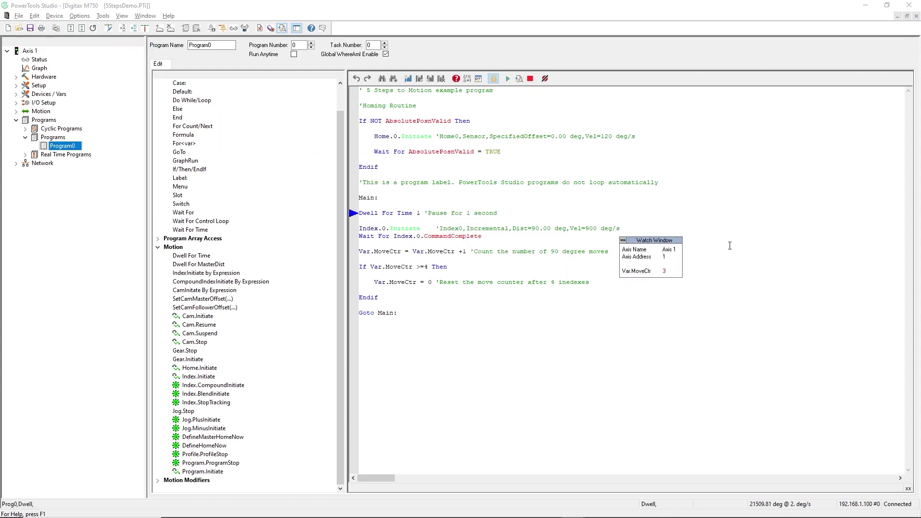